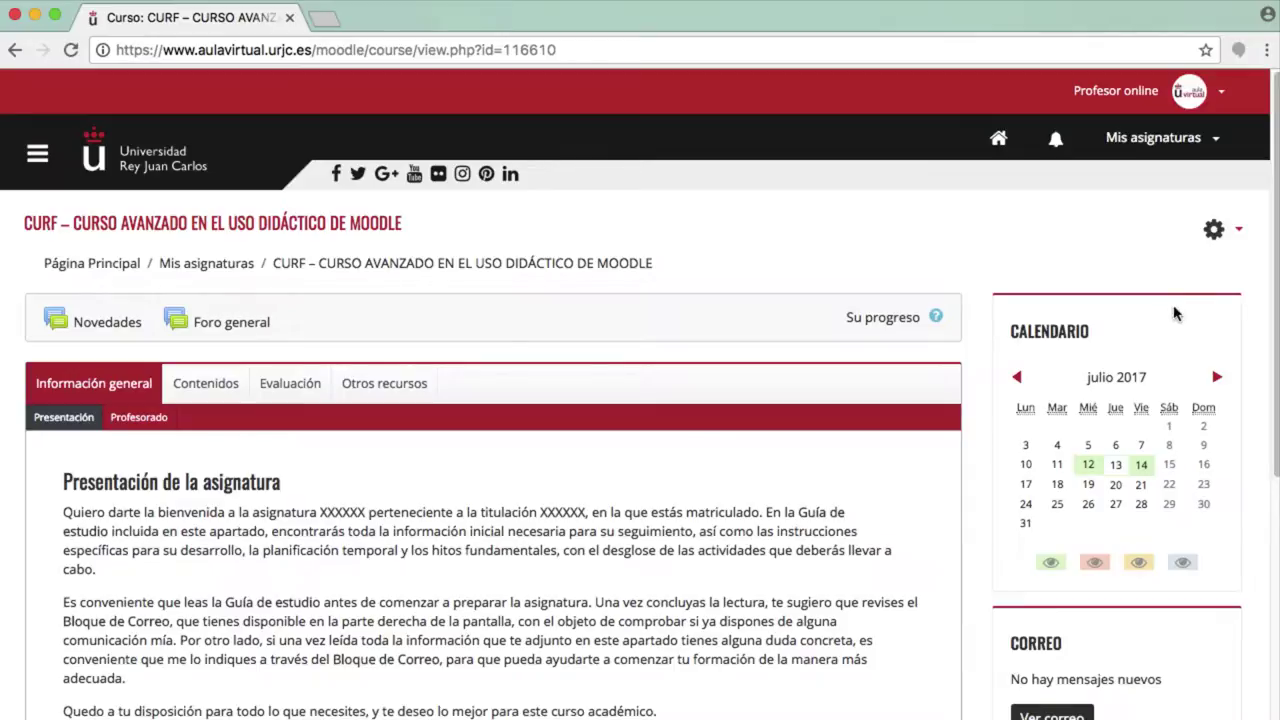
Step: Open the Preguntas page of the course's question bank from the full course administration options
left_click(1212, 236)
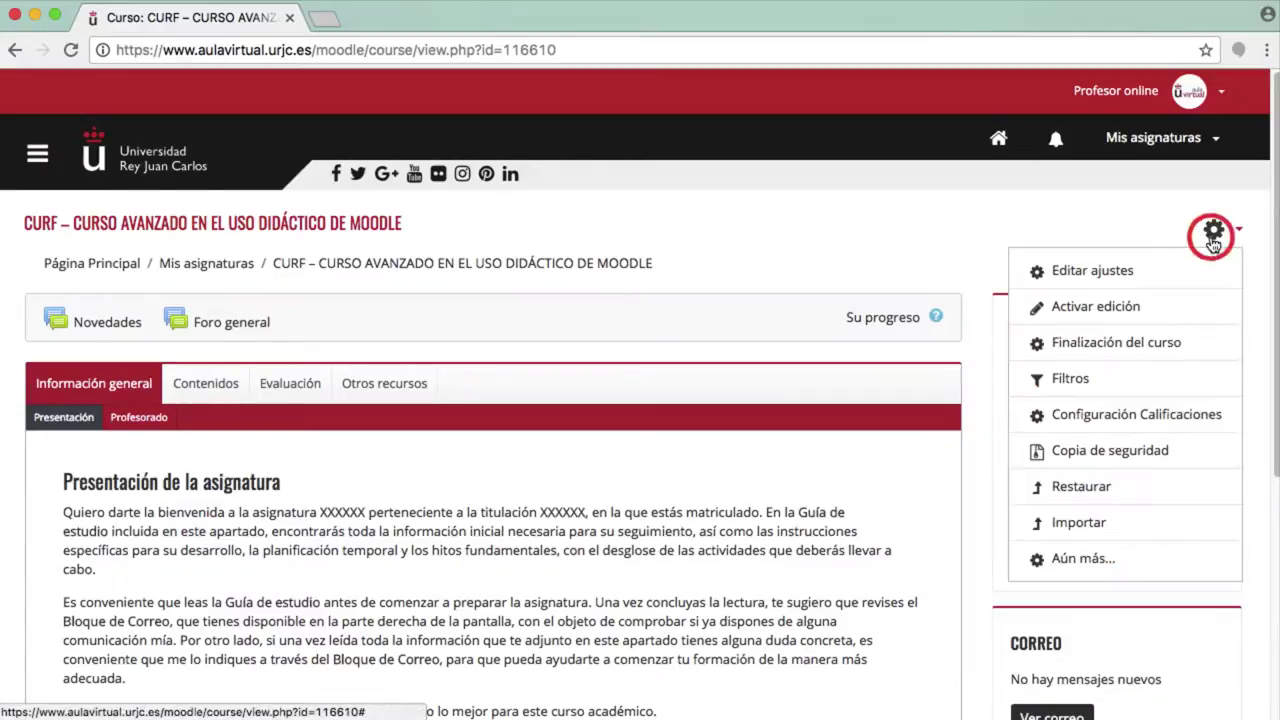
left_click(1076, 560)
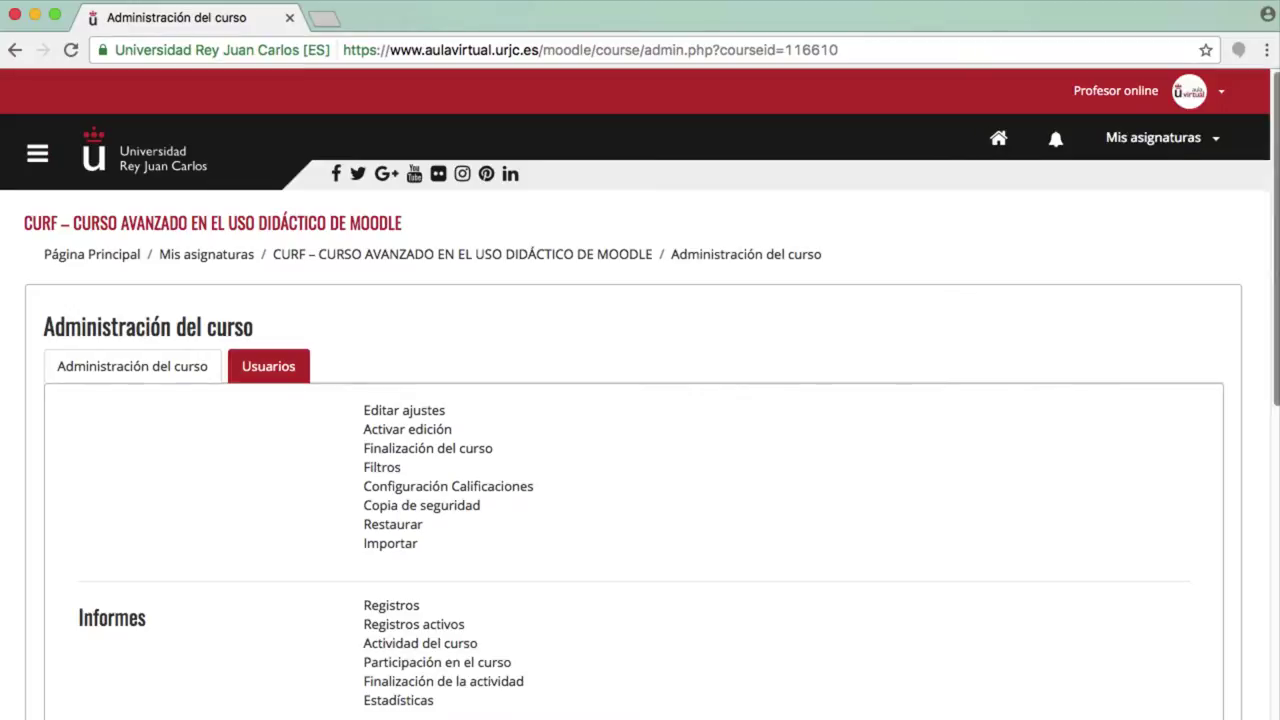
left_click_drag(1275, 290, 1237, 465)
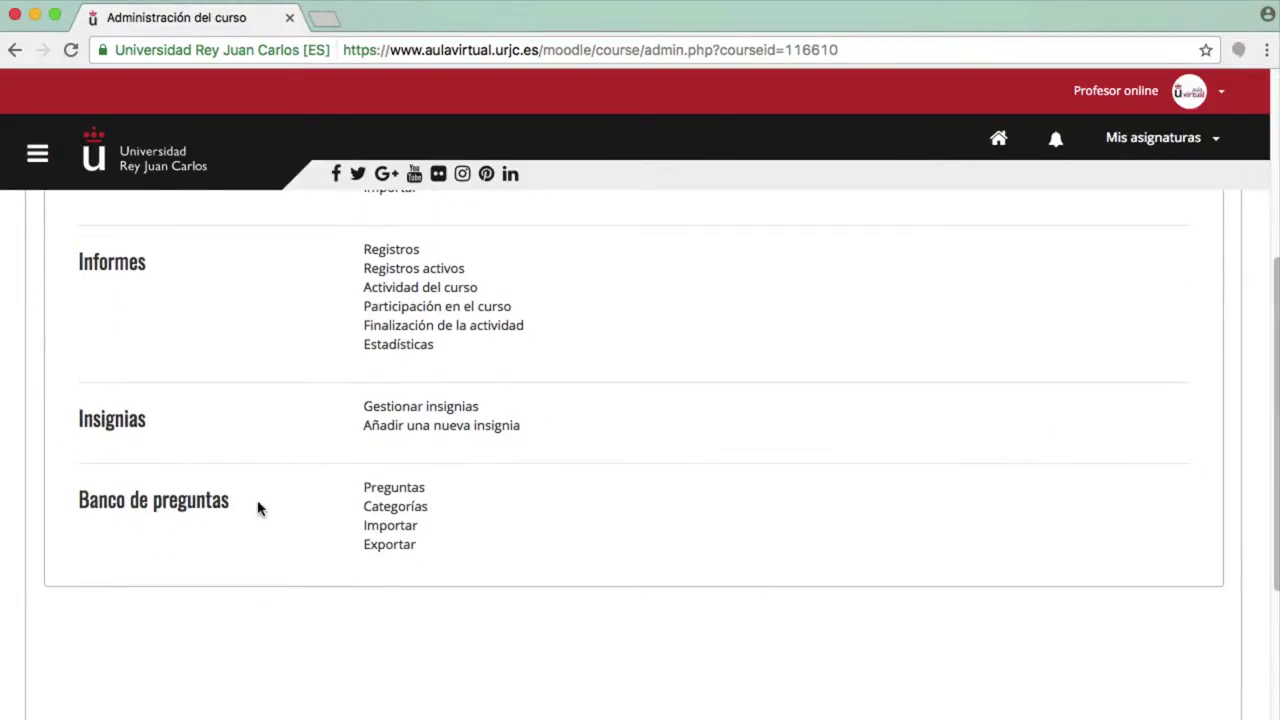
left_click(386, 490)
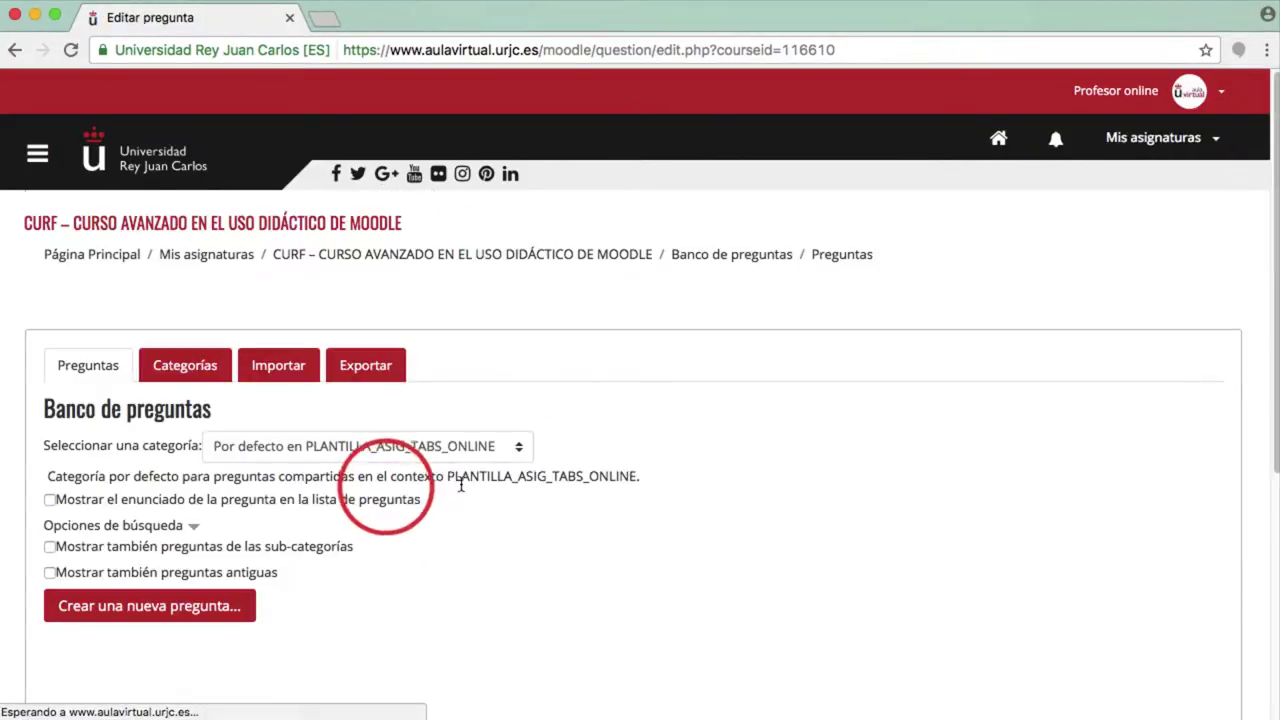
Step: Add a new question of type Ensayo in the default category Por defecto en PLANTILLA_ASIG_TABS_ONLINE
left_click(518, 452)
left_click(414, 456)
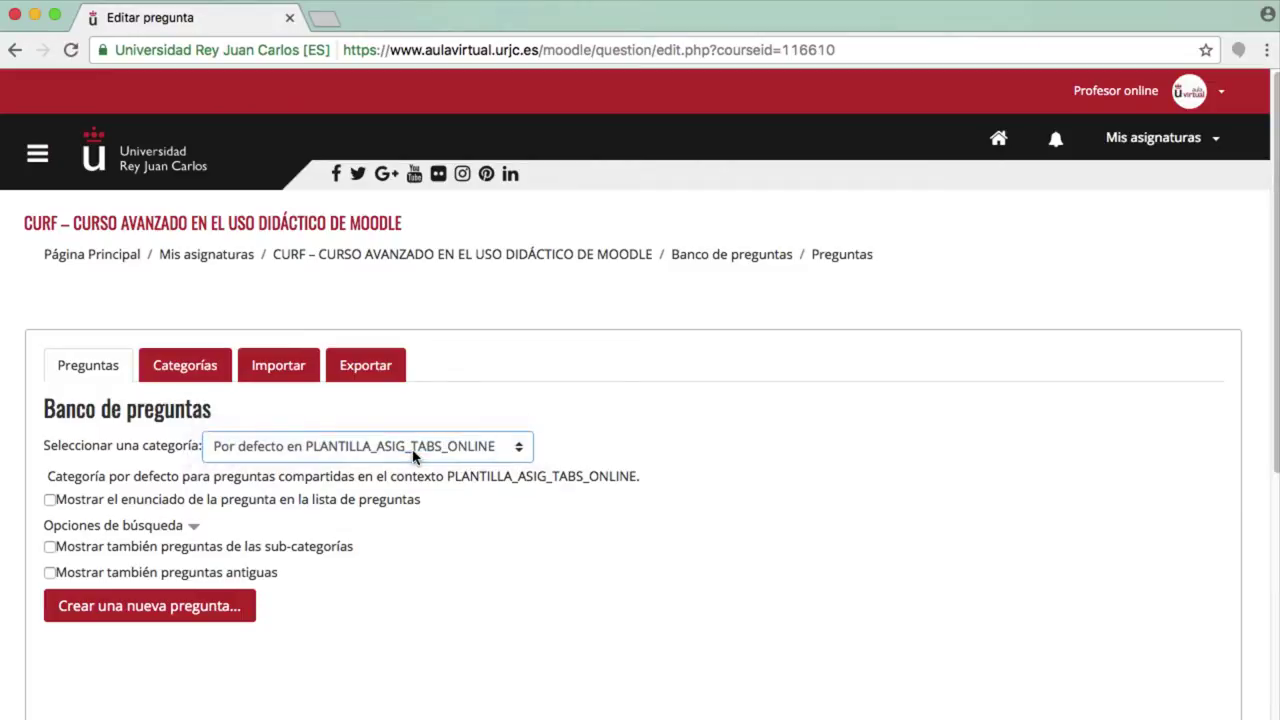
left_click(197, 608)
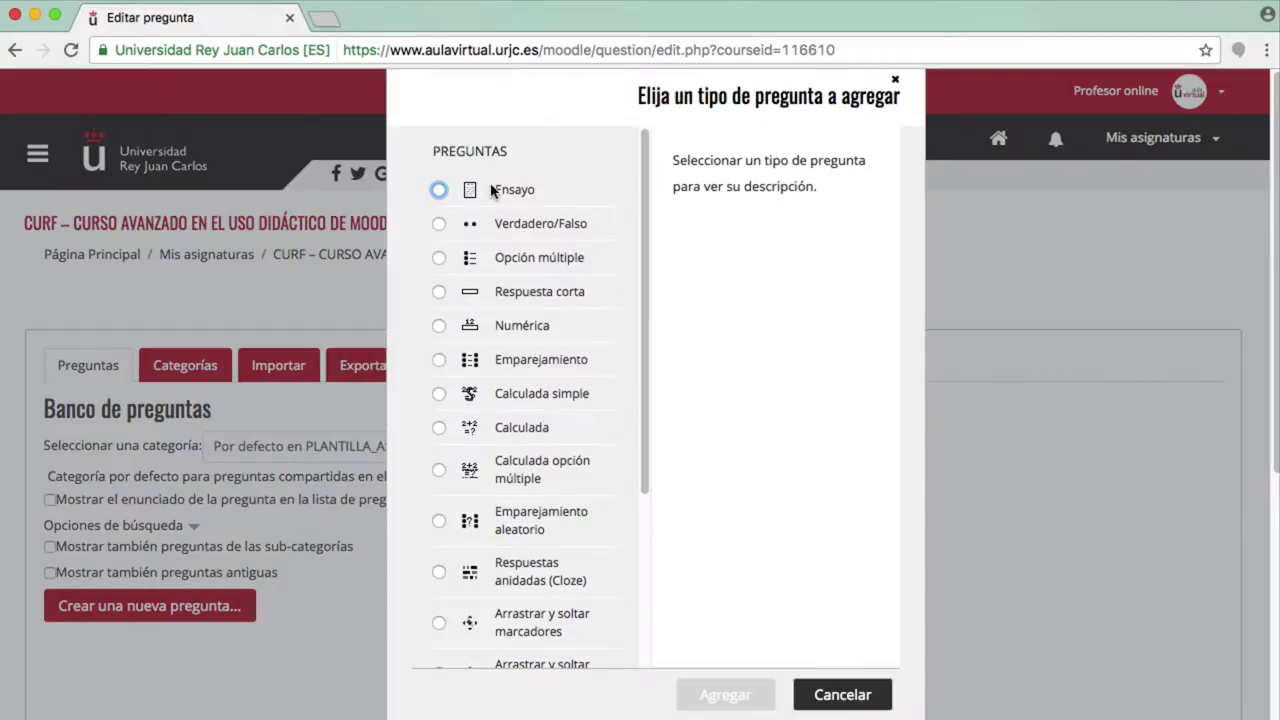
left_click(438, 190)
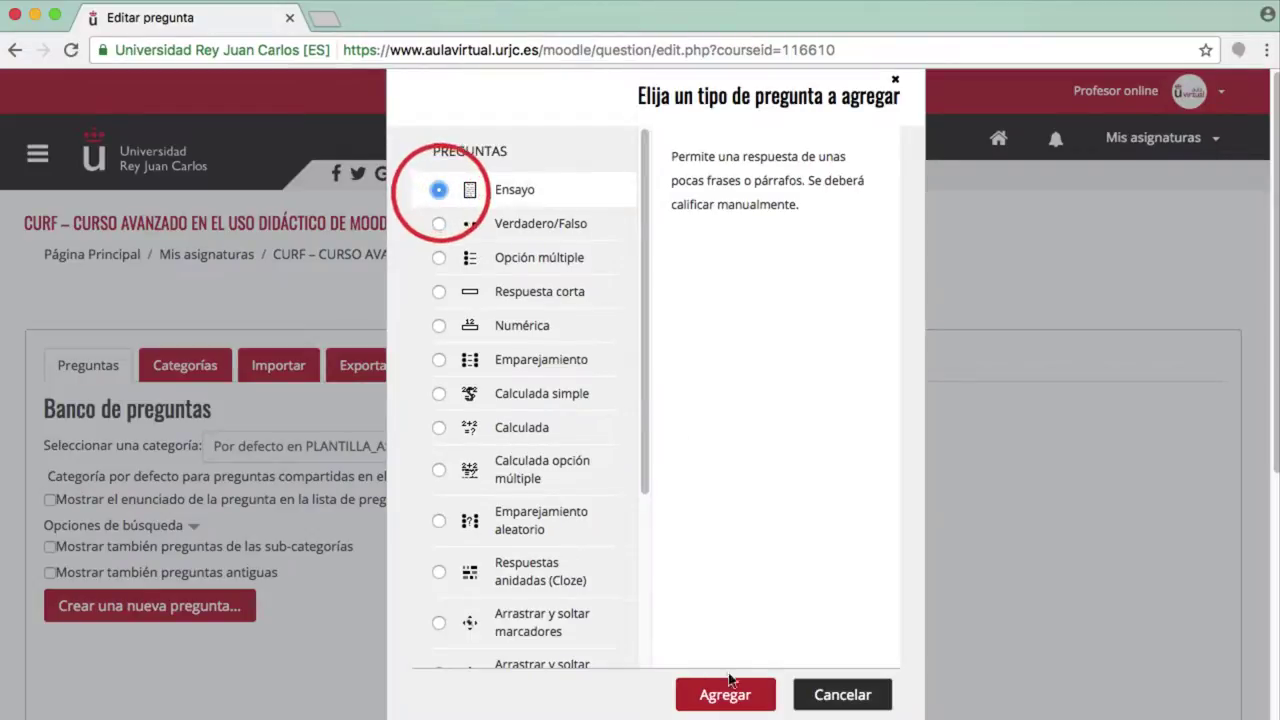
left_click(730, 688)
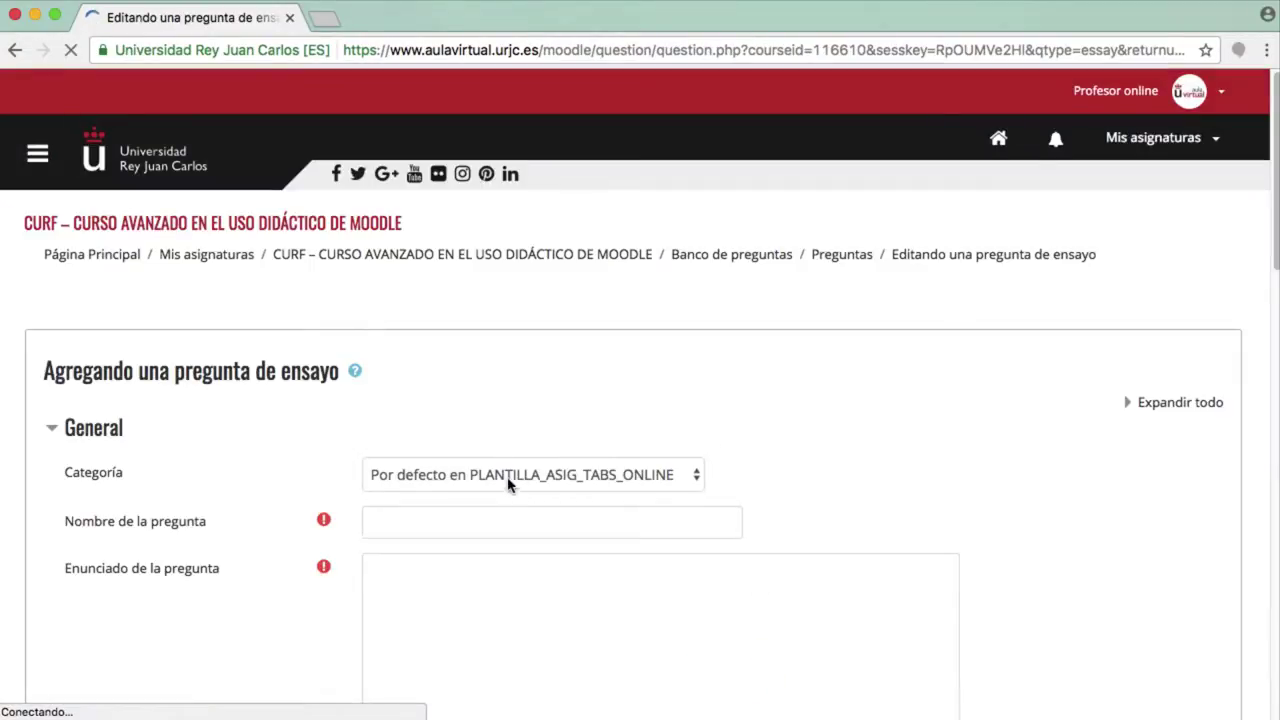
Step: Keep the default category for the essay question and name it "Pregunta 1"
left_click(508, 476)
left_click(502, 476)
left_click(499, 517)
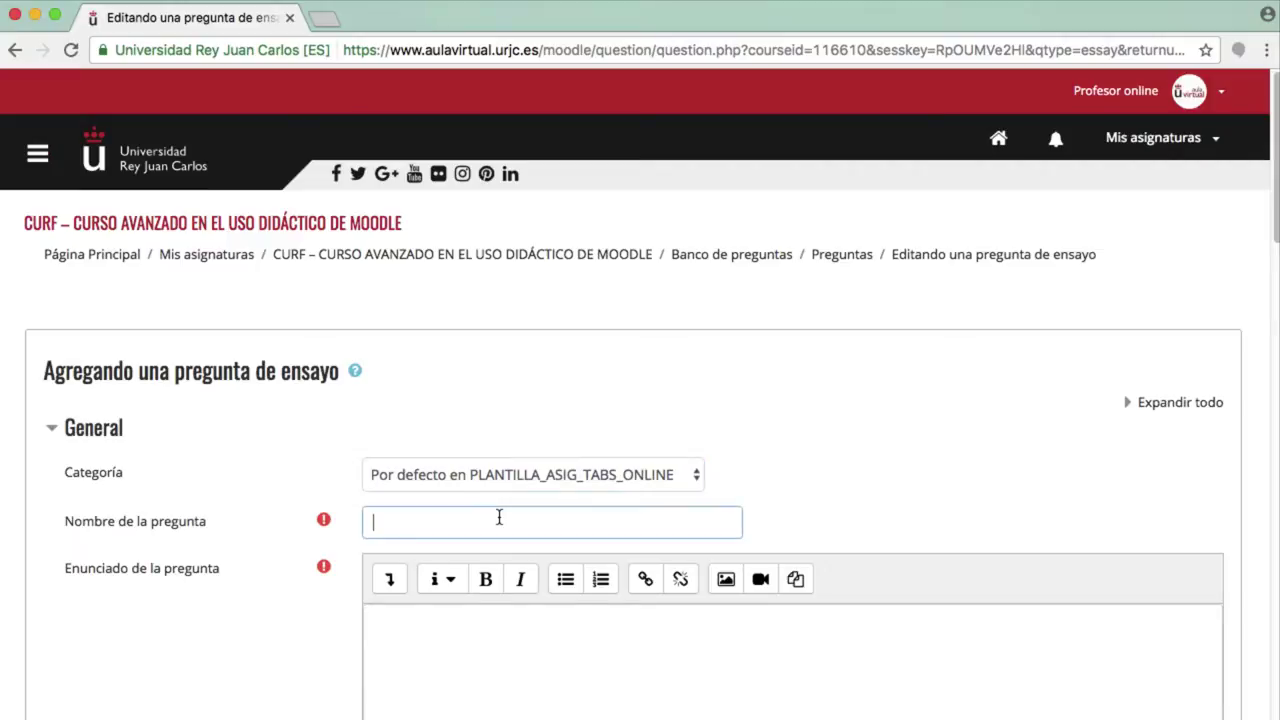
type("Pregunta 1")
Step: Enter the question statement "Enumera y explica las ventajas de una plataforma Online como Moodle."
key("Tab")
key("Tab")
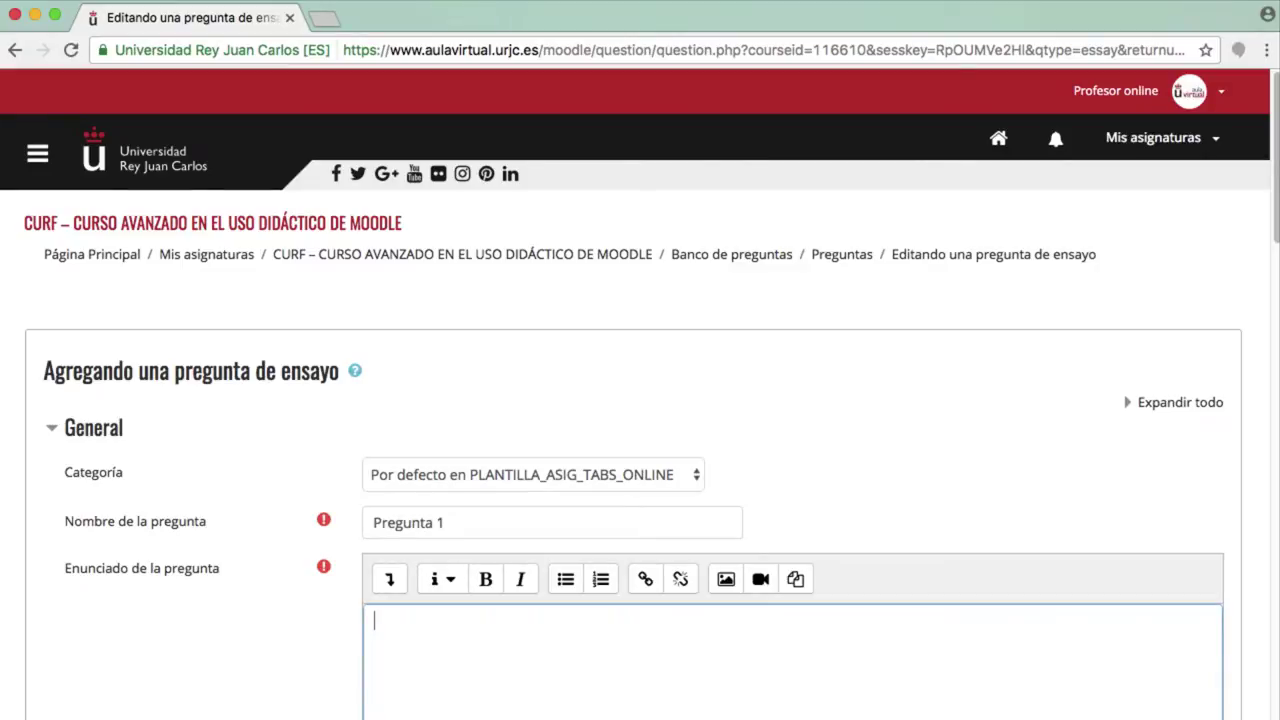
type("Enumera y expl")
type("ica las ventajas de una plataforma Online como Moodle.")
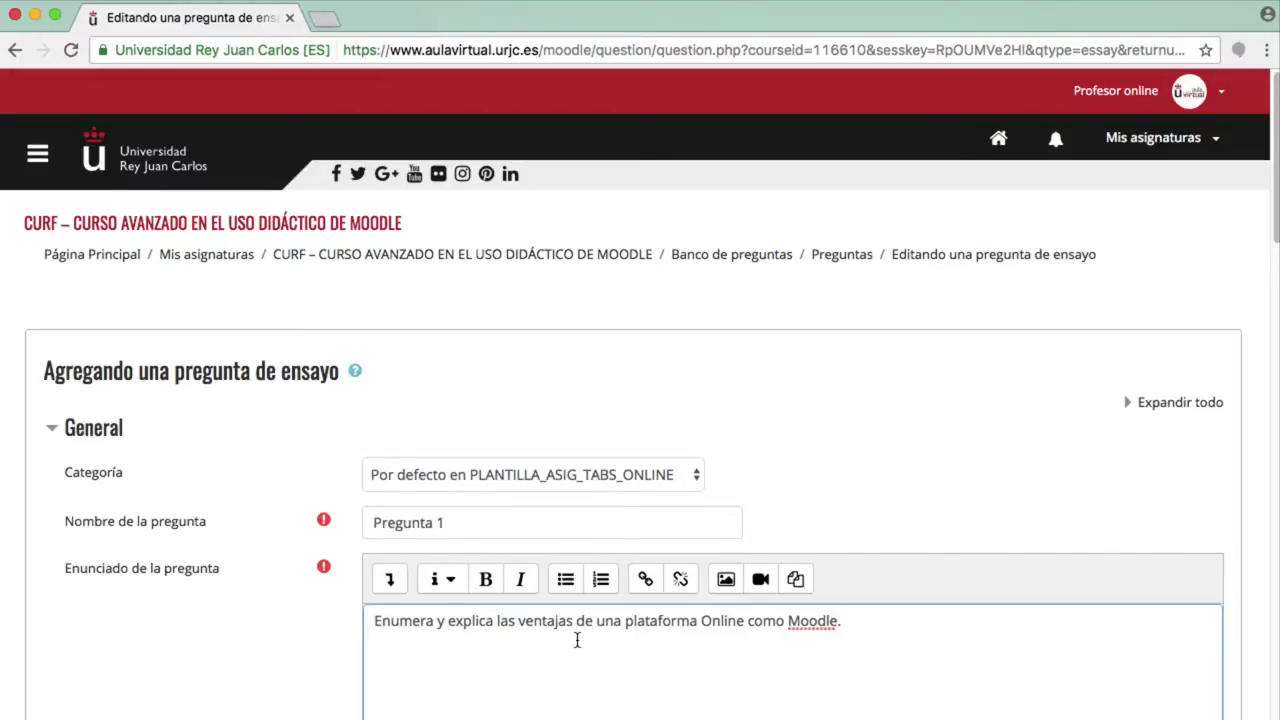
left_click(297, 638)
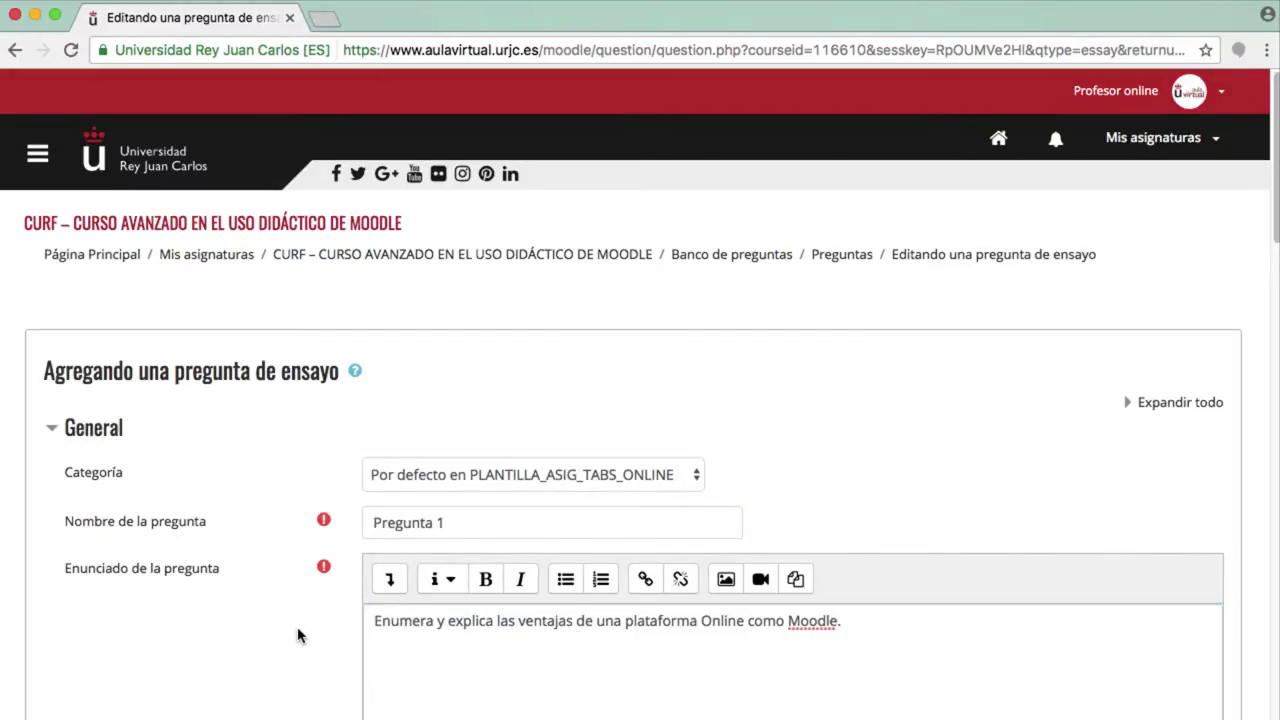
Step: Enter the general feedback "Como ventajas podrás decir: Moodle facilita la docencia online y el modelo de aprendizaje de los alumnos a distancia."
scroll(1277, 203, "down", 6)
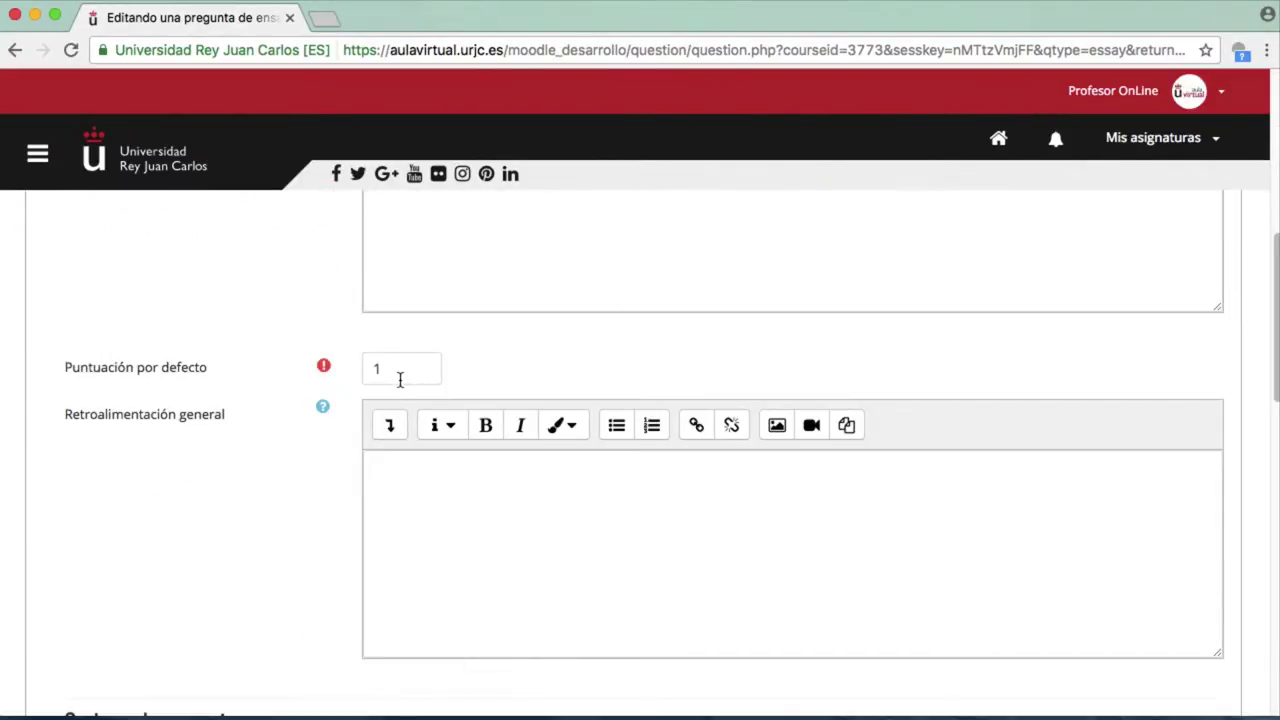
left_click(698, 544)
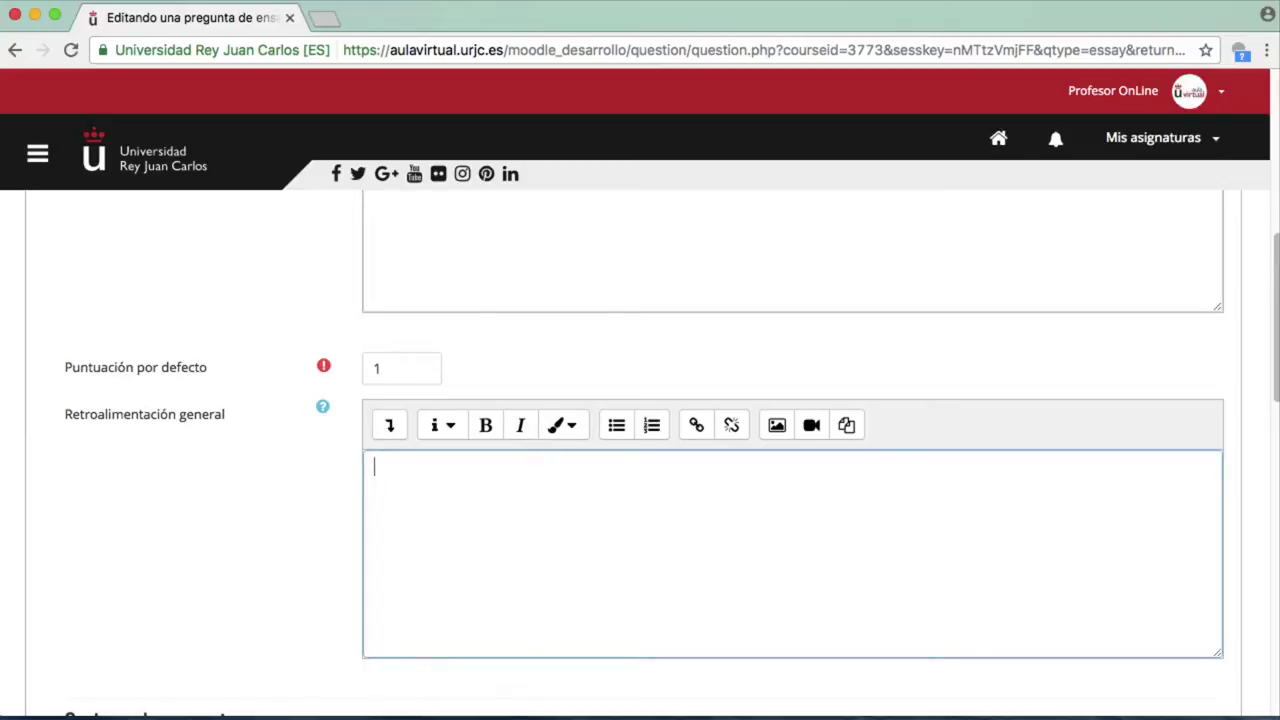
type("Como ventajas pod")
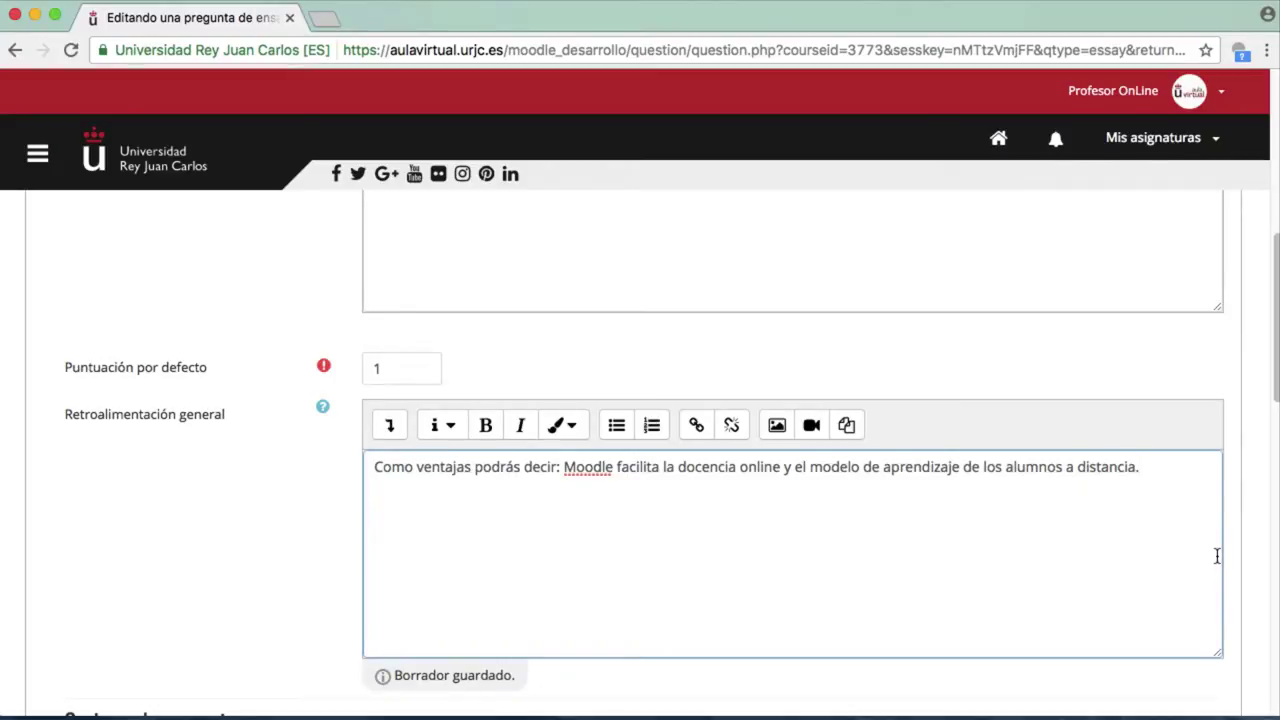
left_click(1198, 680)
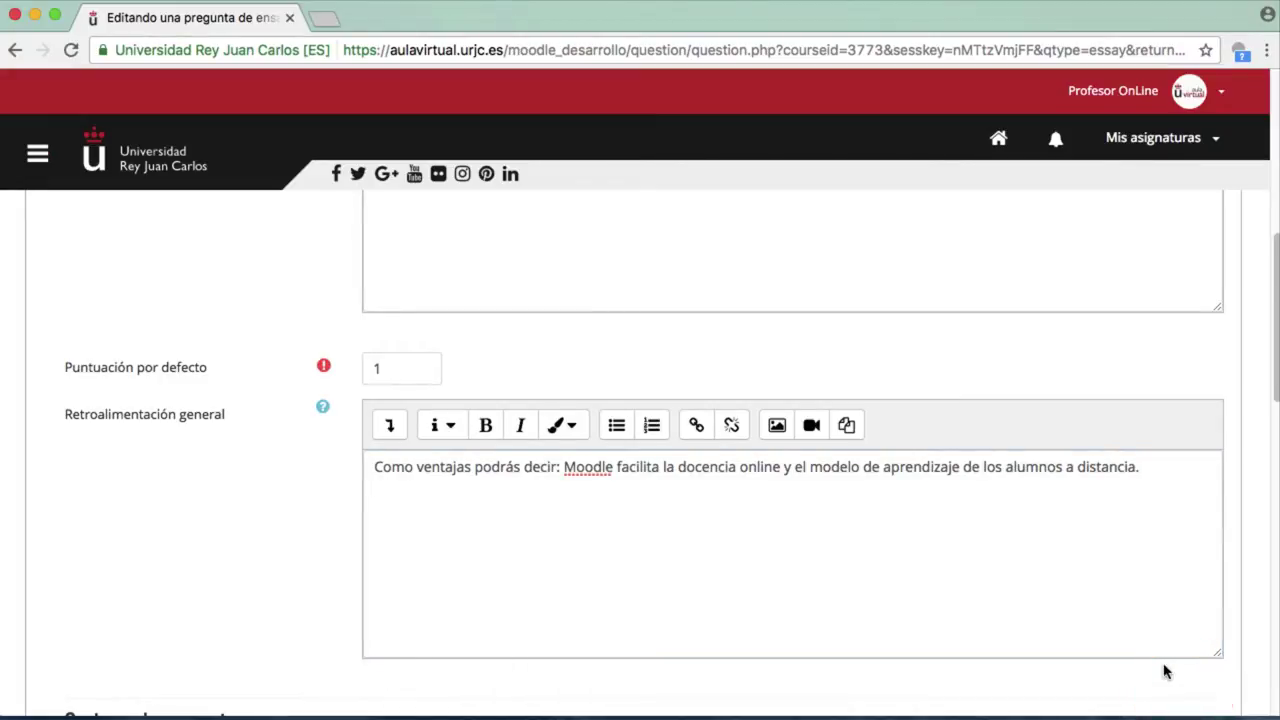
Step: Examine the choices offered for response format, required text, input box size and allowed attachments in the response options
scroll(1171, 689, "up", 1)
scroll(1165, 675, "down", 5)
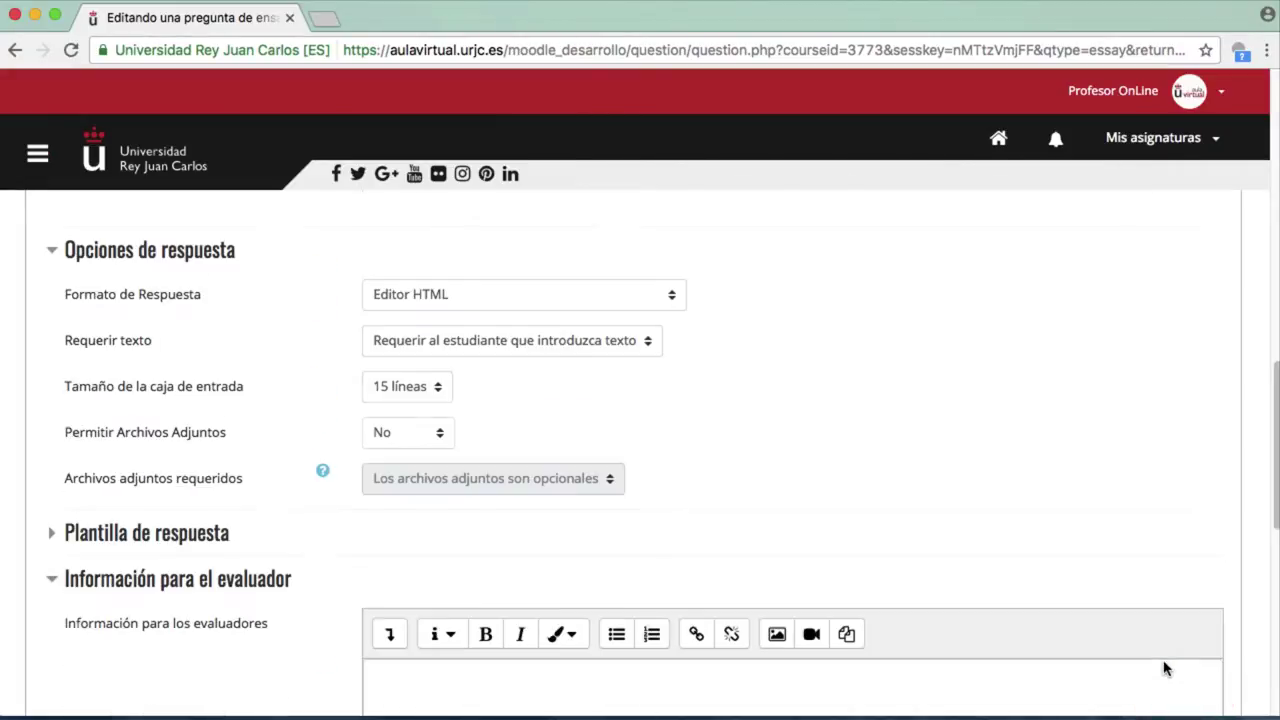
left_click(467, 295)
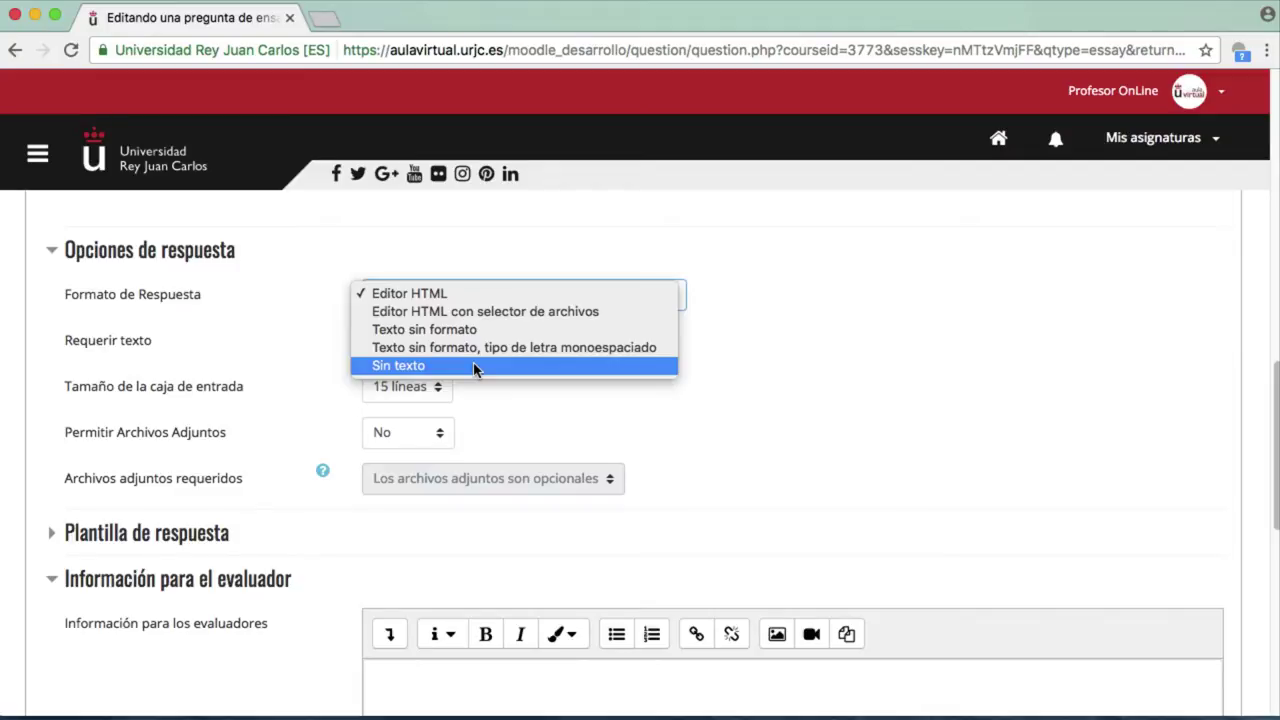
left_click(101, 363)
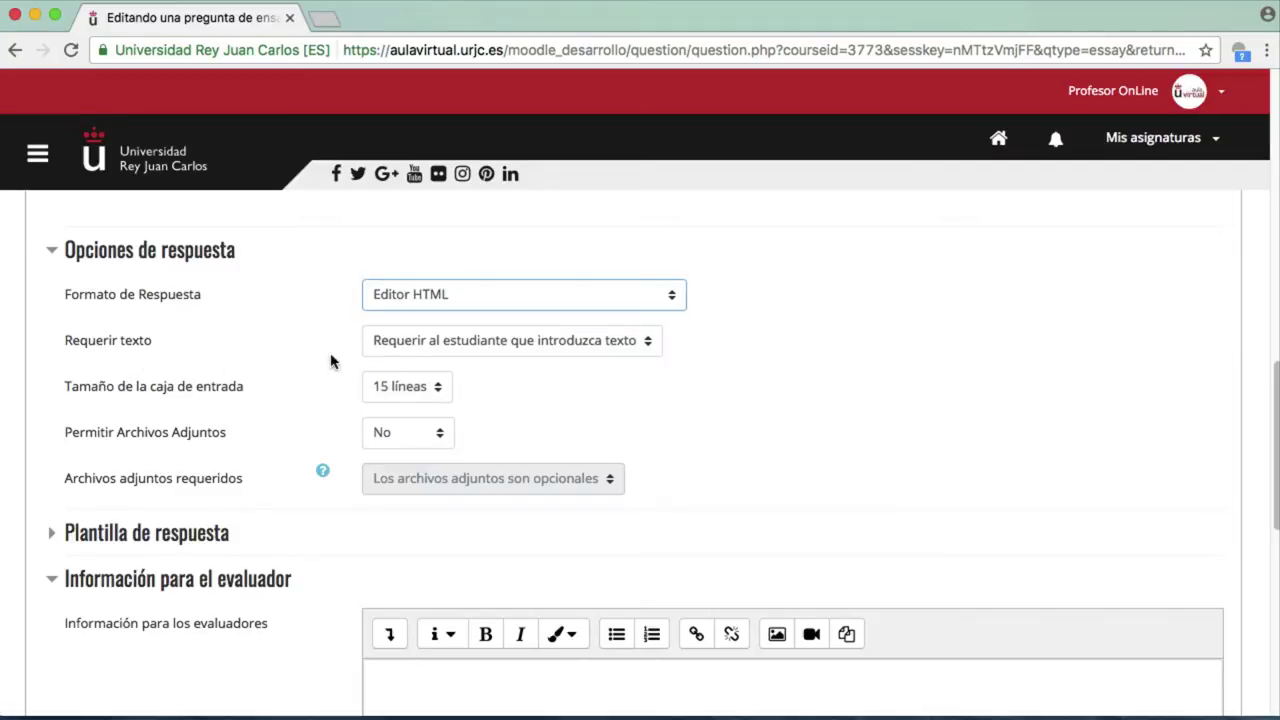
left_click(437, 347)
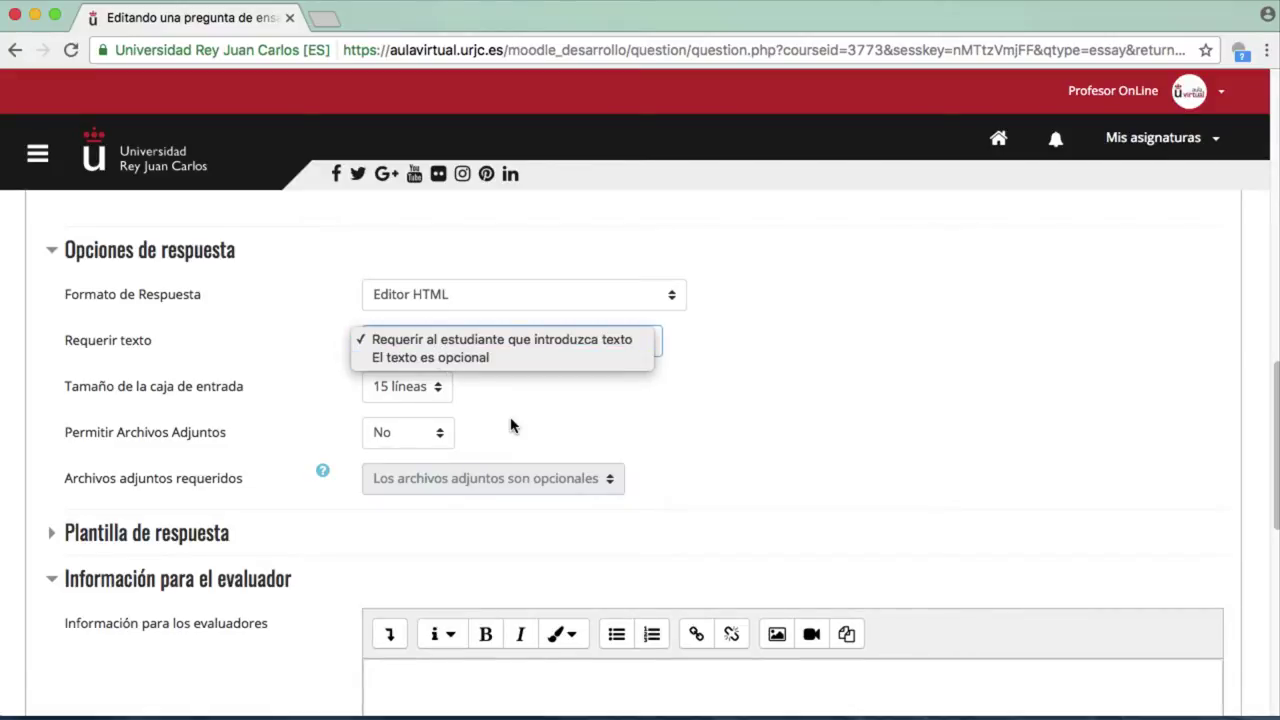
left_click(512, 340)
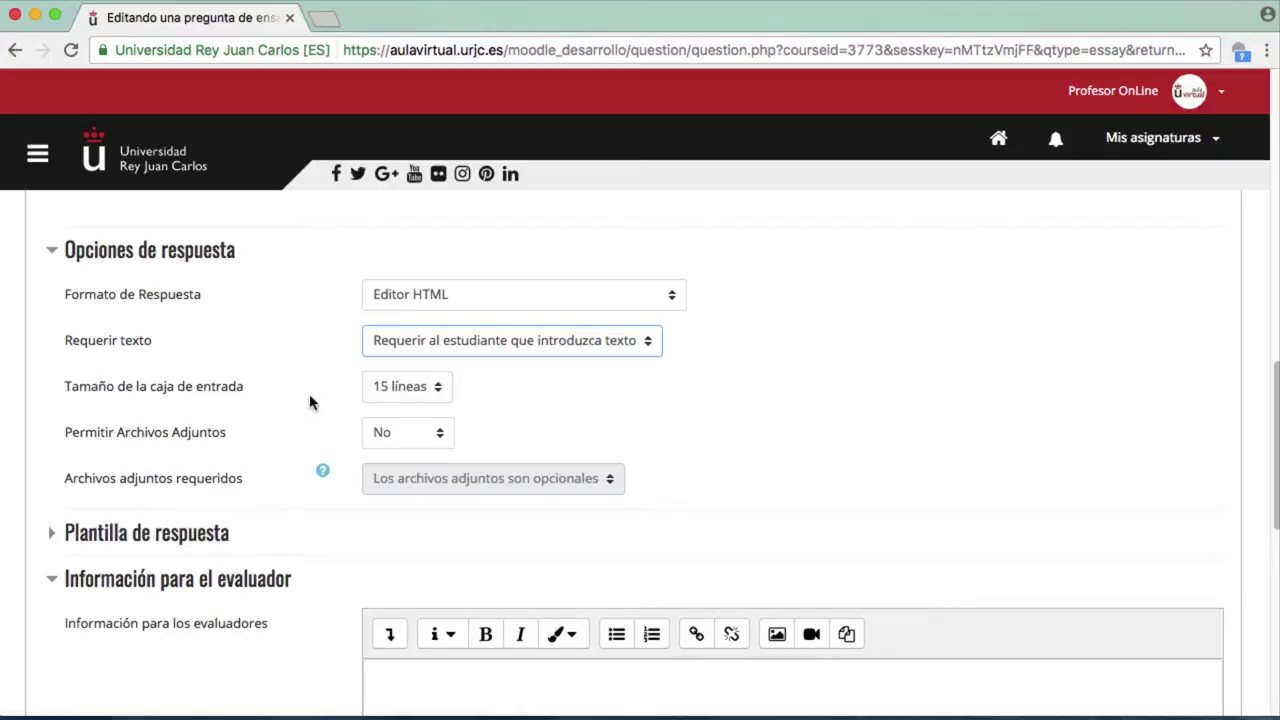
left_click(386, 396)
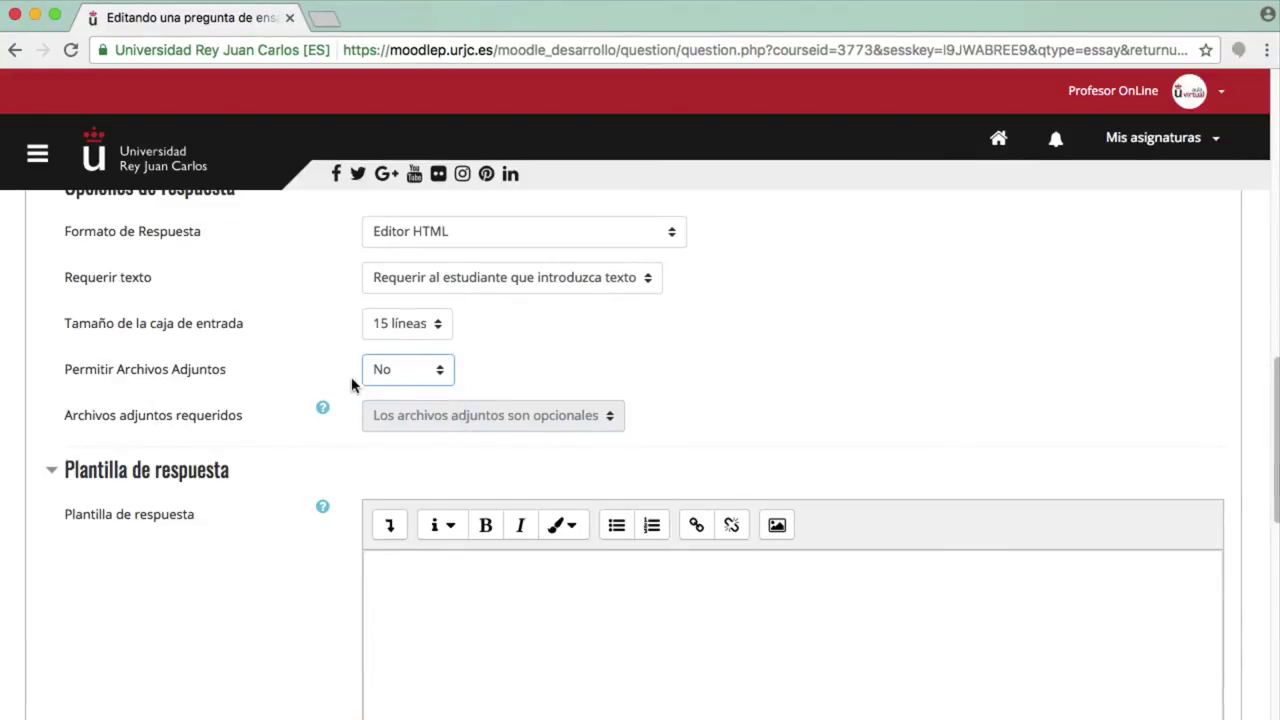
left_click(395, 381)
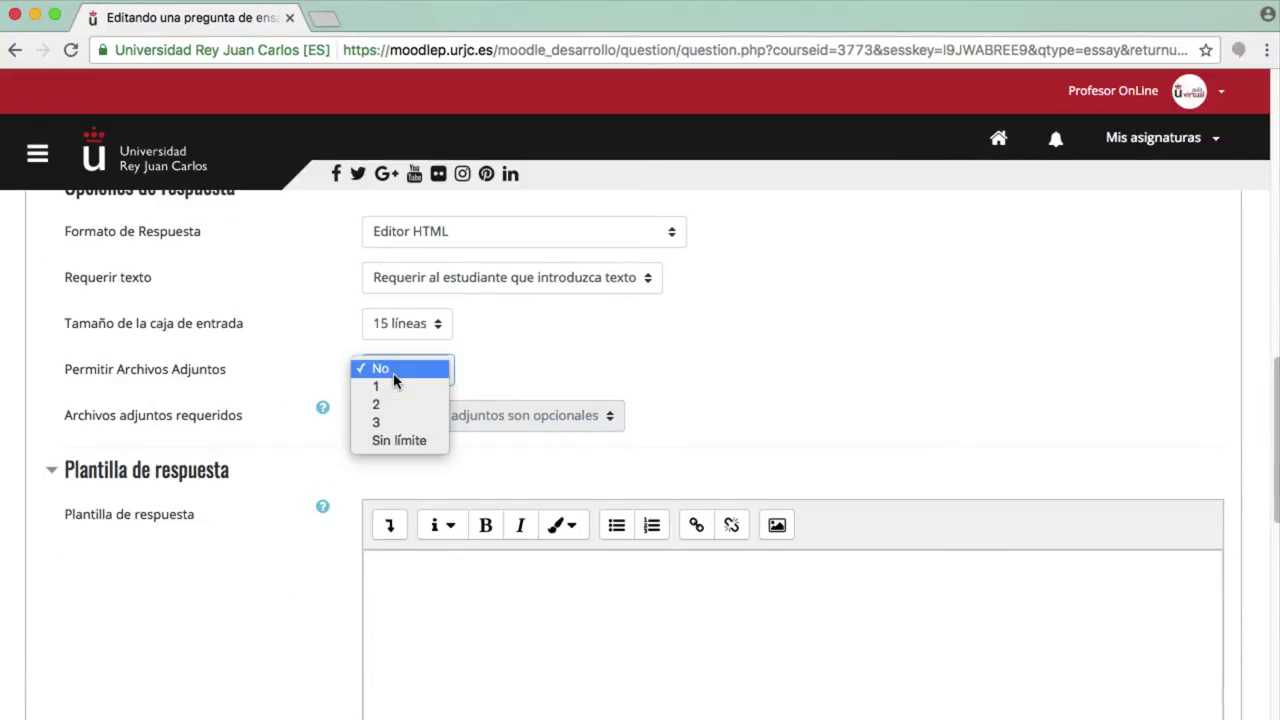
left_click(393, 372)
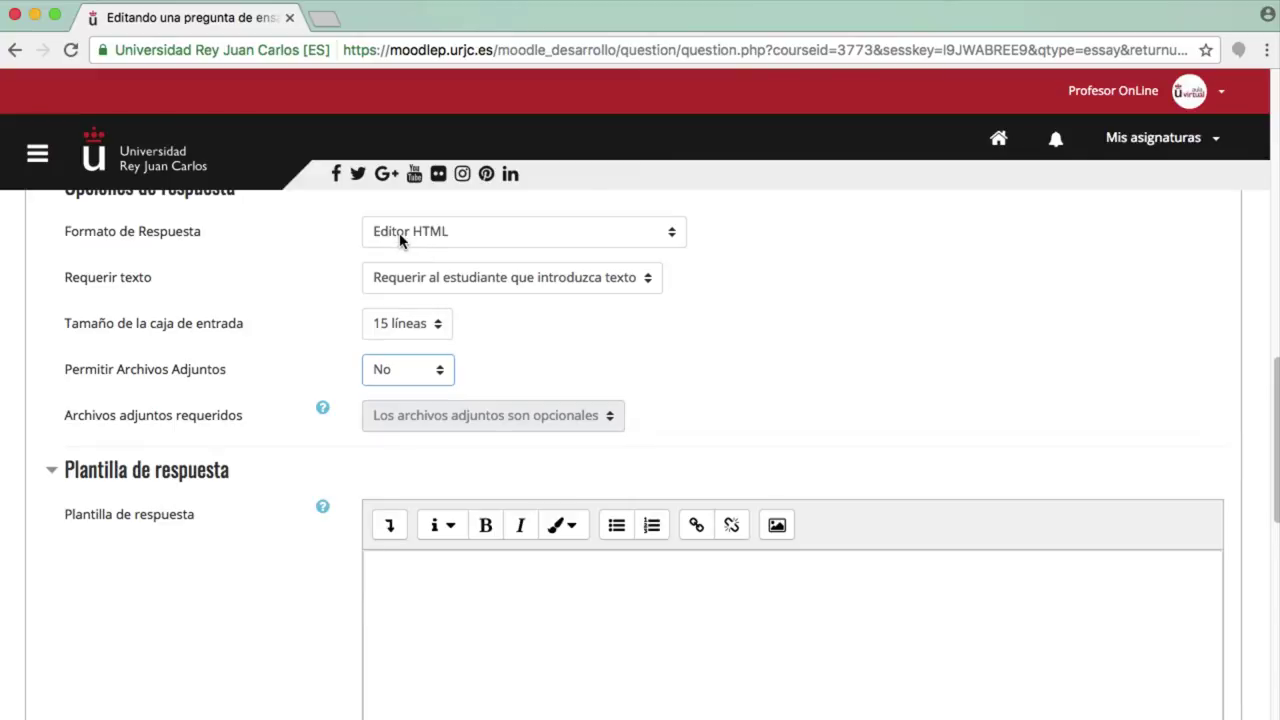
Step: Set the response format to Editor HTML con selector de archivos and allow 2 attached files
left_click(404, 236)
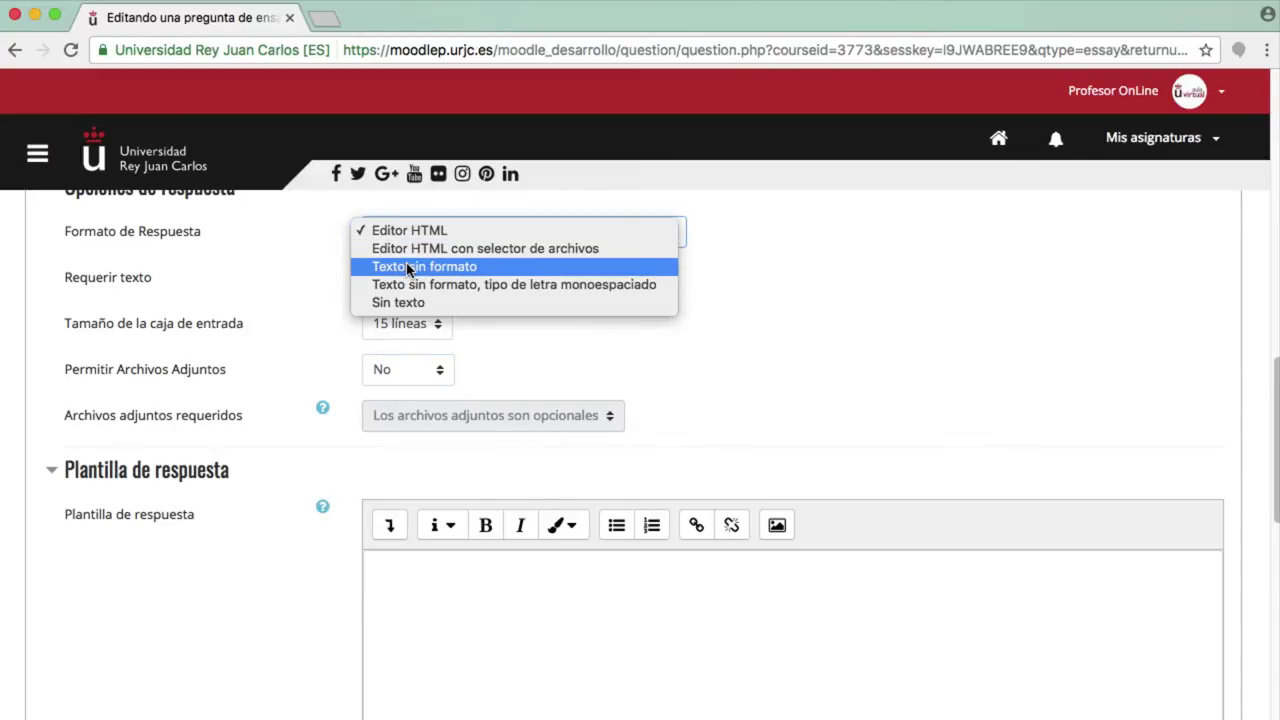
left_click(412, 250)
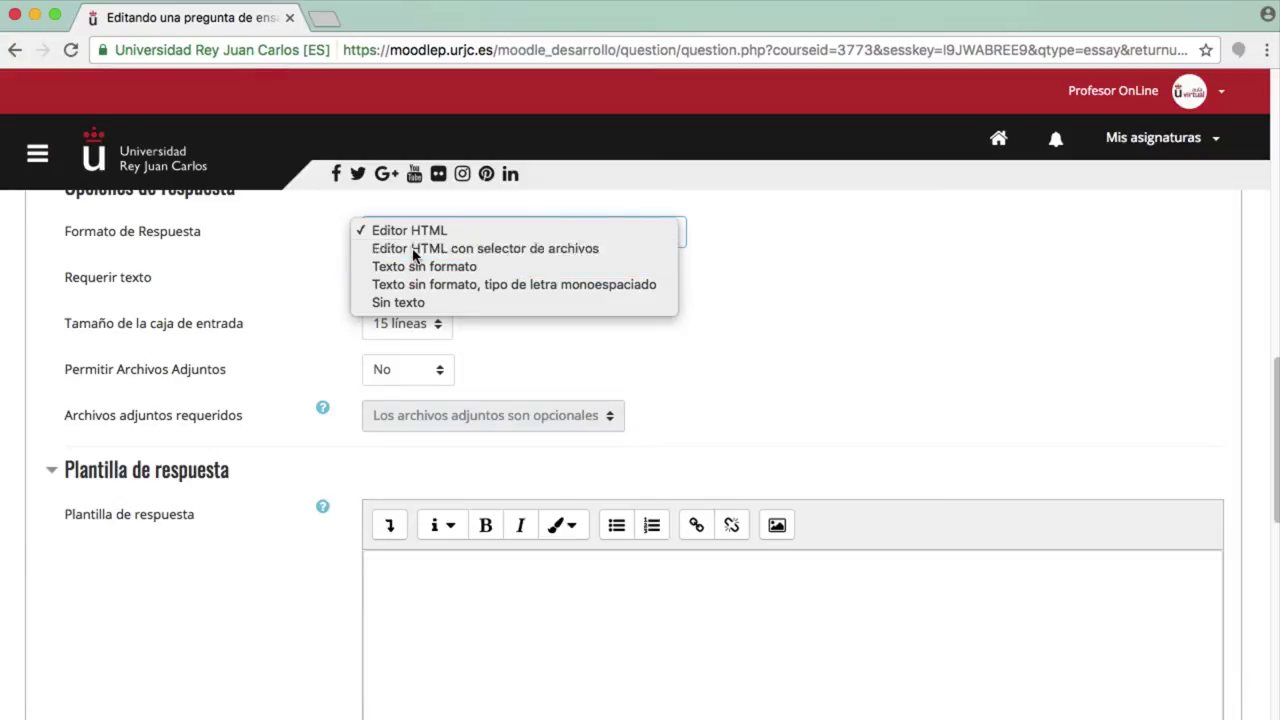
left_click(428, 379)
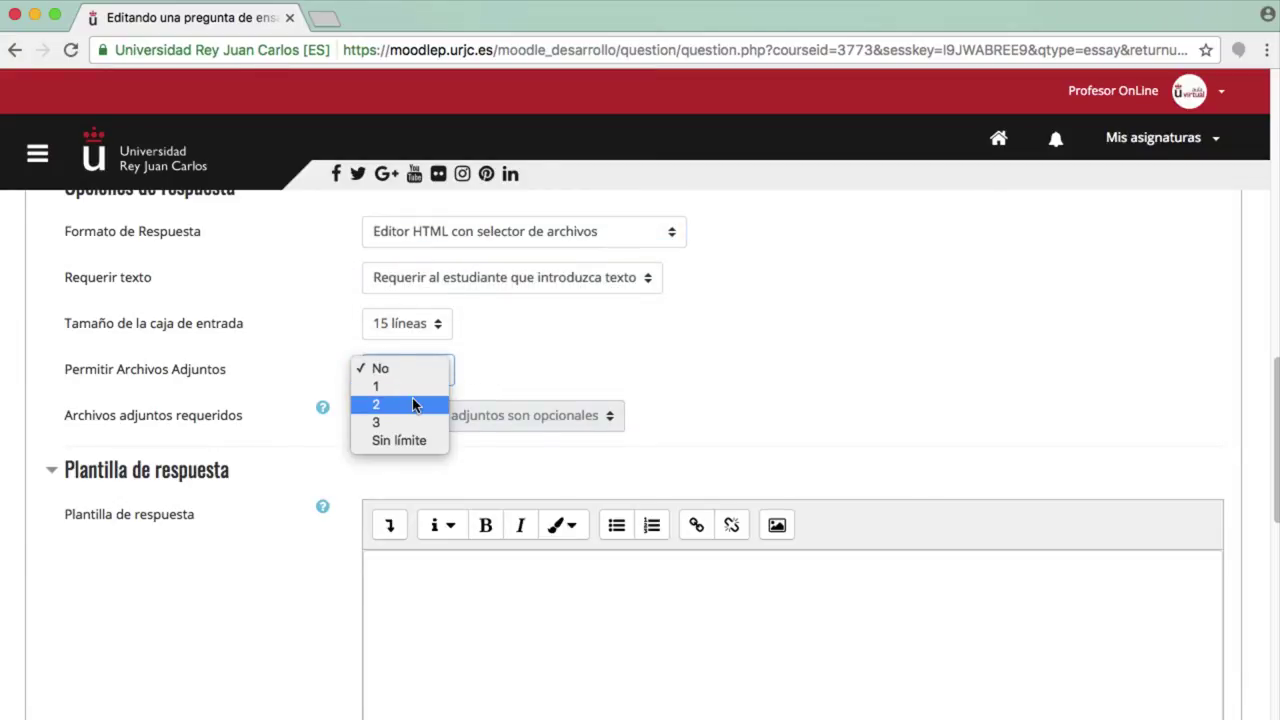
left_click(412, 402)
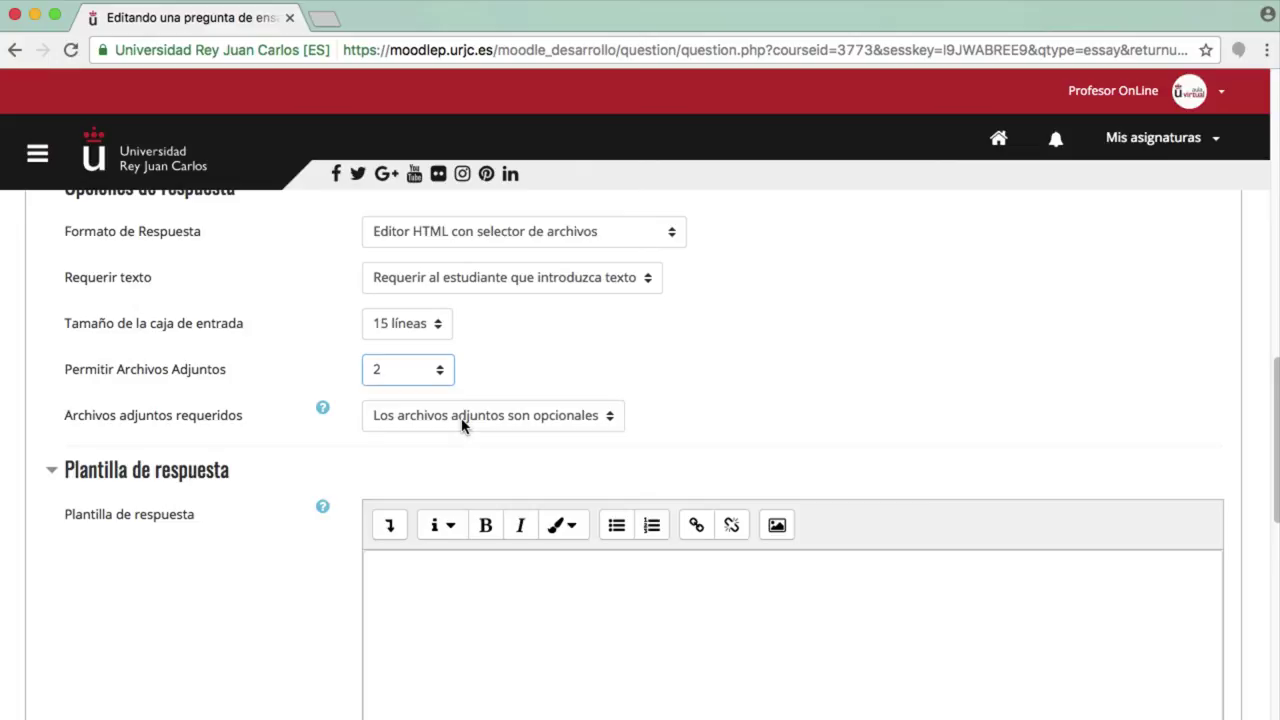
Step: Try requiring 2 attachments, and return the requirement to Los archivos adjuntos son opcionales
left_click(423, 425)
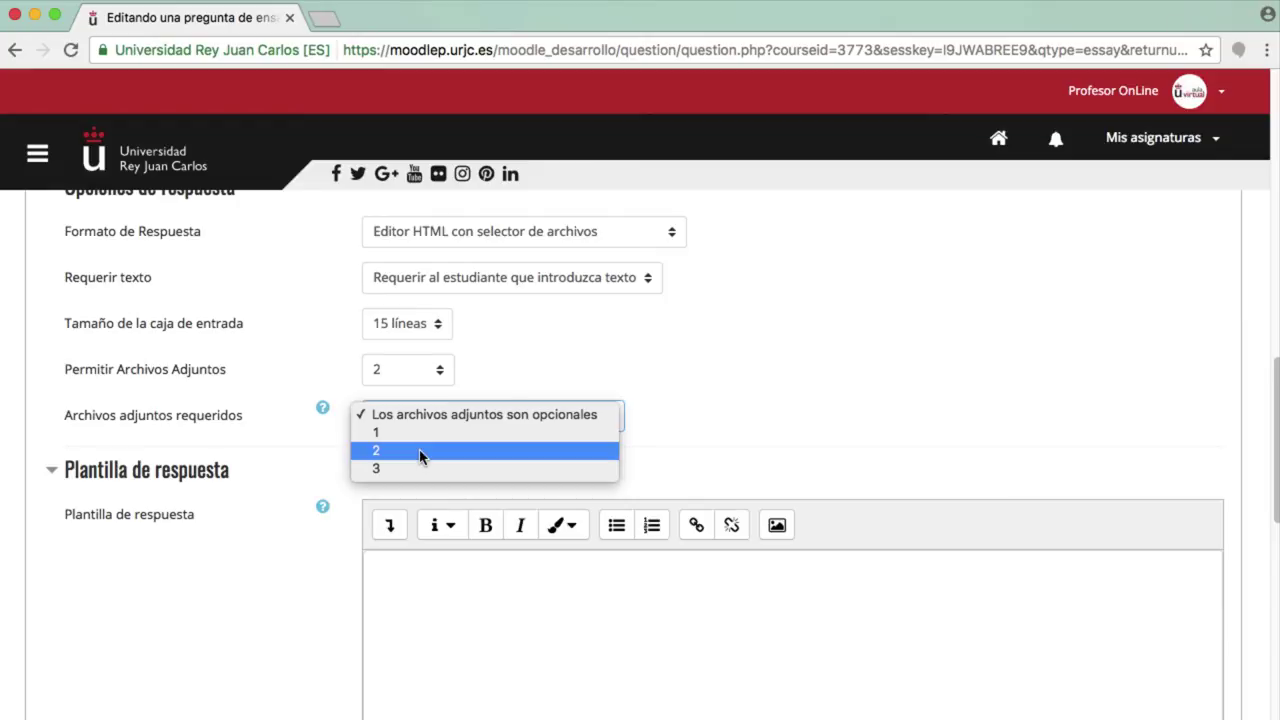
left_click(420, 456)
left_click(406, 420)
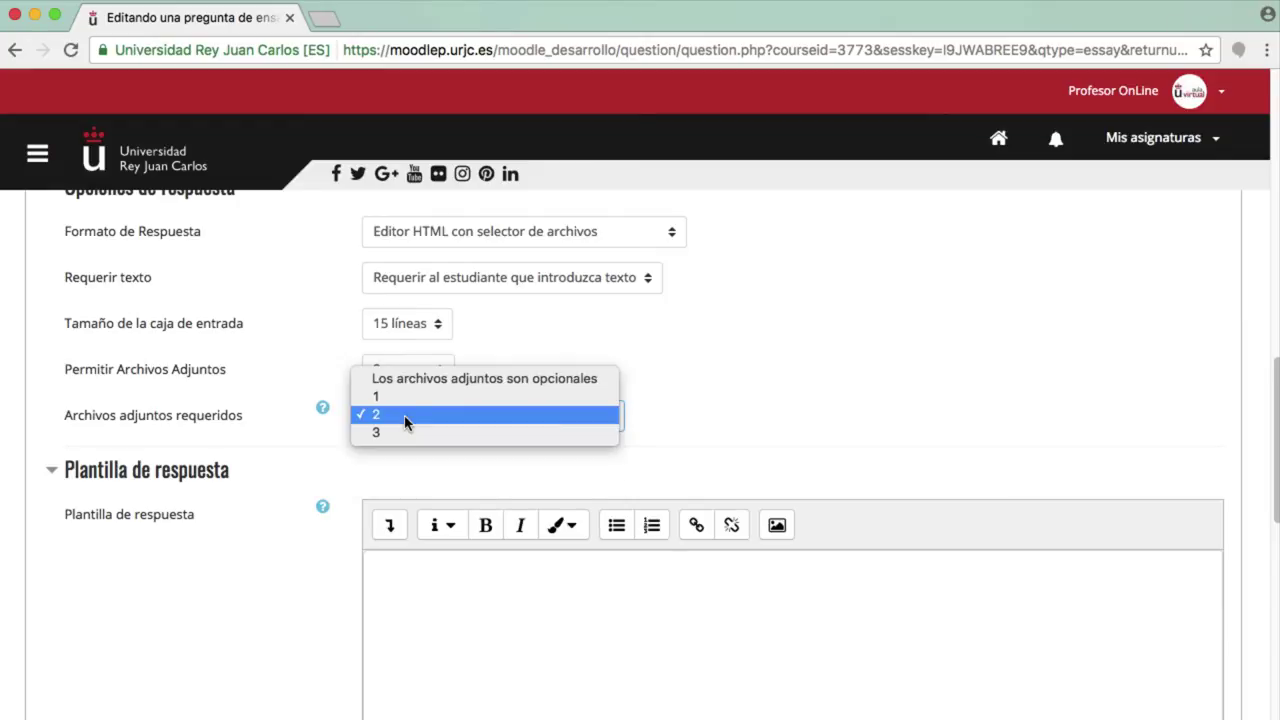
left_click(408, 381)
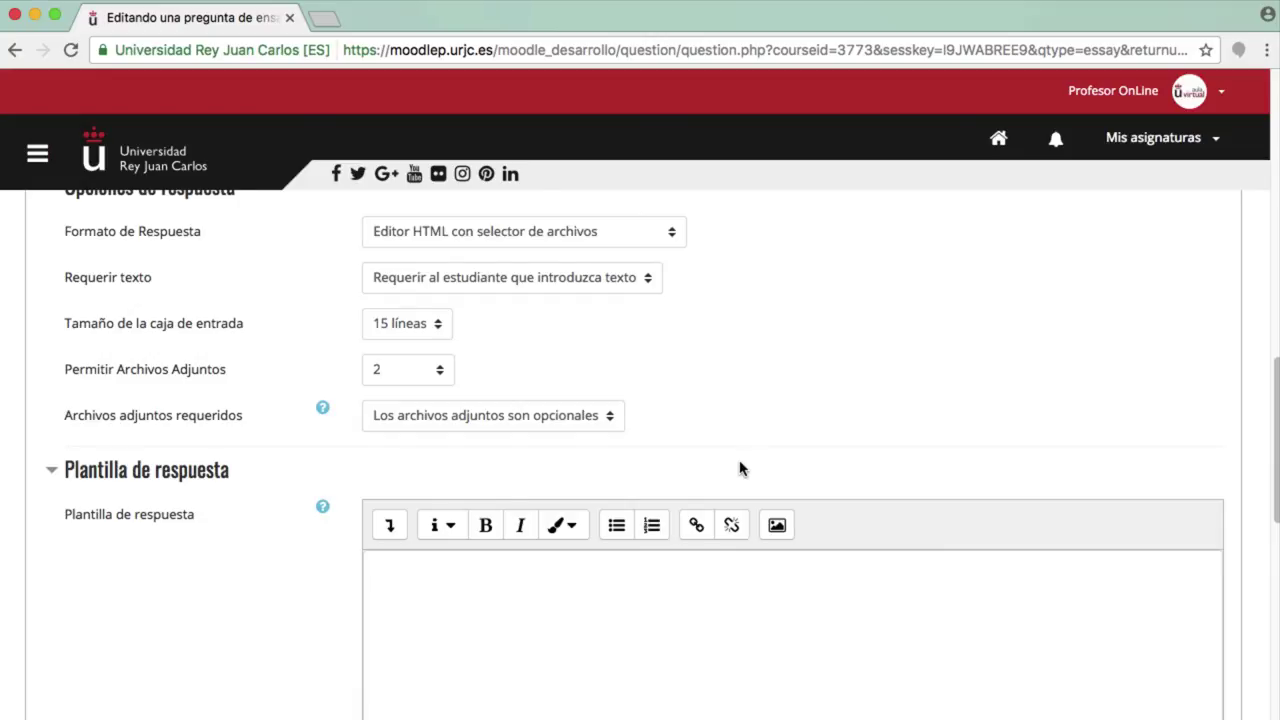
Step: Look through the response template and evaluator information sections at the end of the question form
scroll(740, 468, "down", 5)
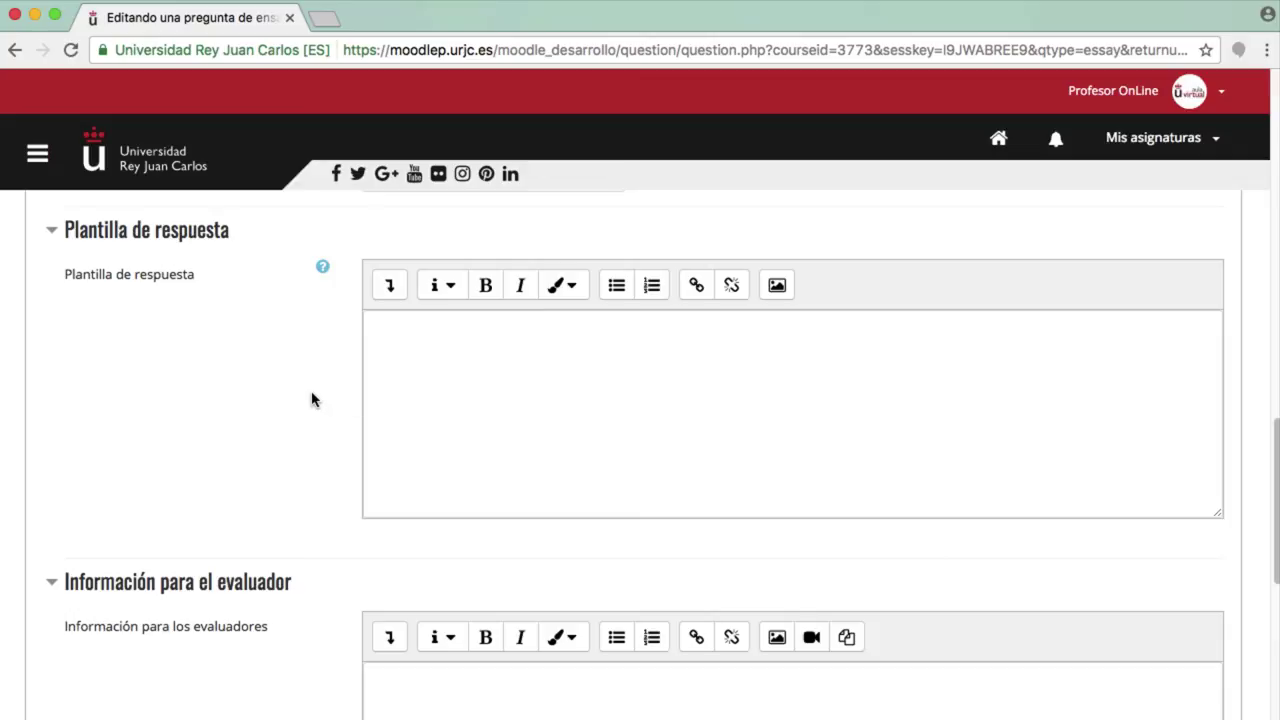
scroll(311, 400, "down", 5)
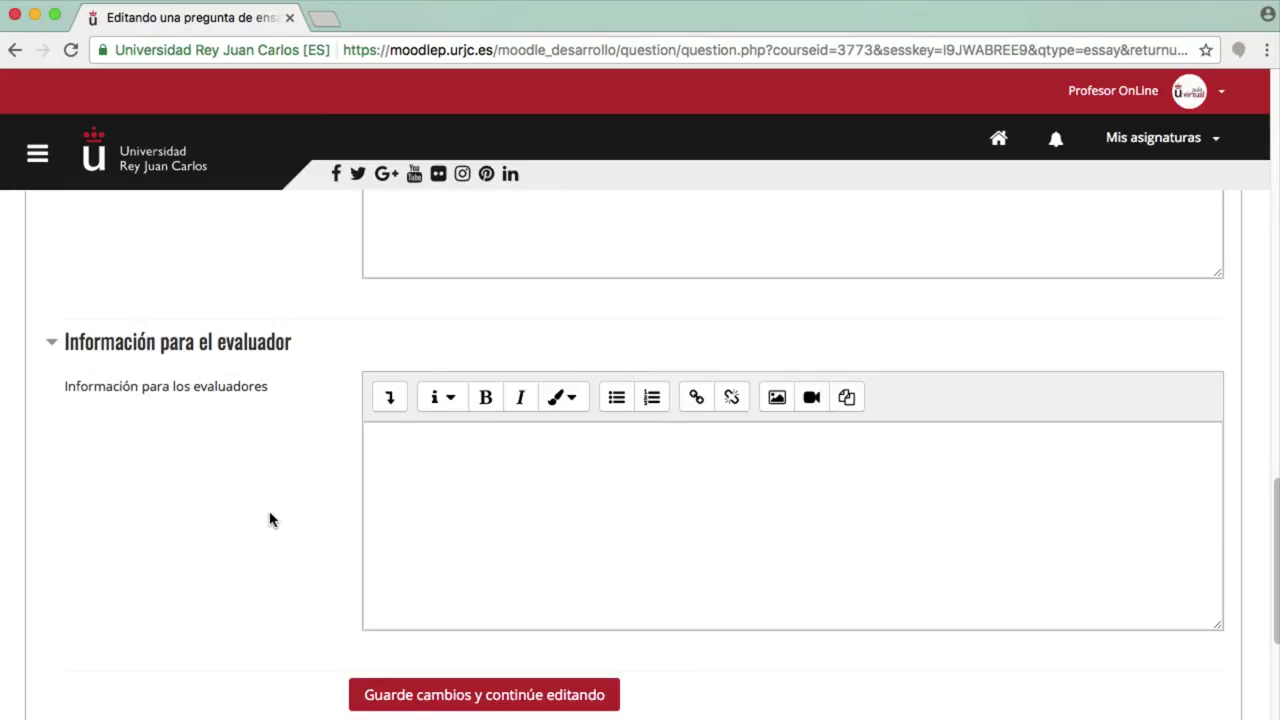
scroll(269, 519, "down", 1)
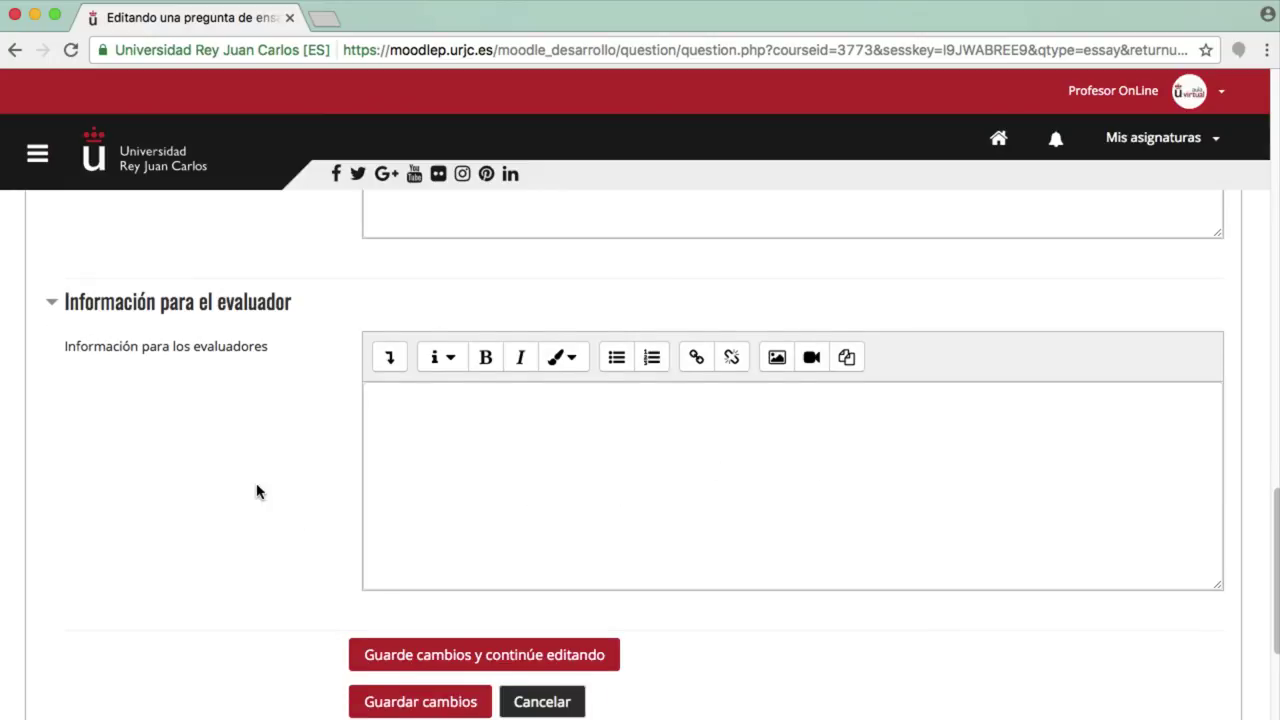